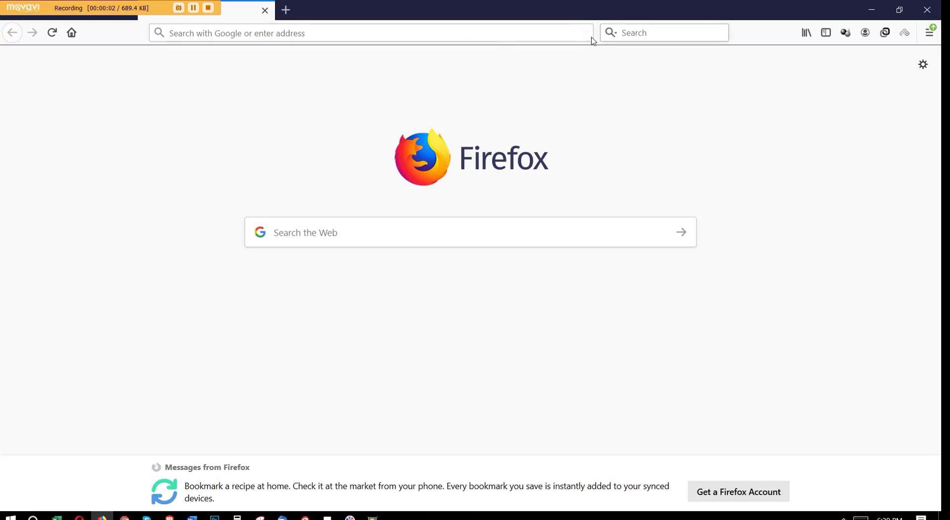
Step: Search Google for Fiverr and open the Fiverr freelance services marketplace home page
{"action": "left_click", "coordinate": [493, 34]}
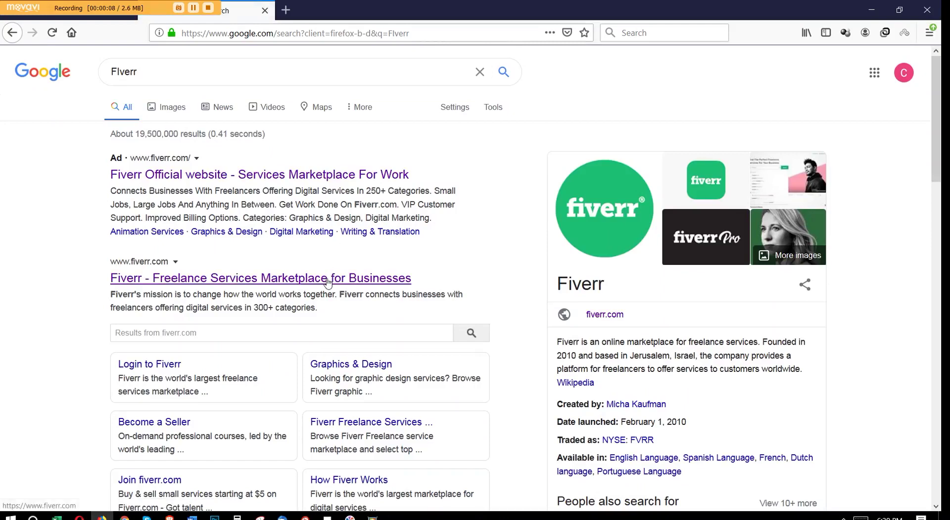
{"action": "left_click", "coordinate": [328, 281]}
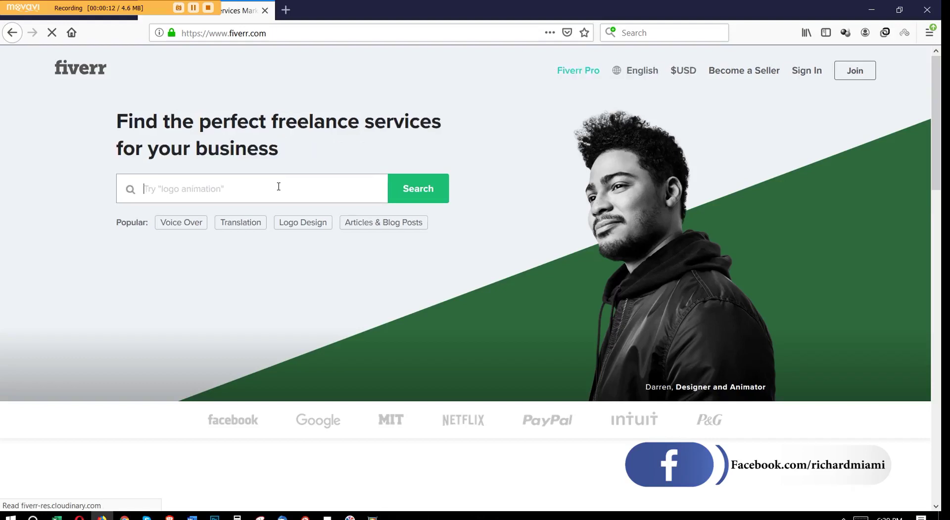
{"action": "left_click", "coordinate": [279, 189]}
Step: Search Fiverr for 'background removal' services using the 'back' suggestion
{"action": "type", "text": "background removal"}
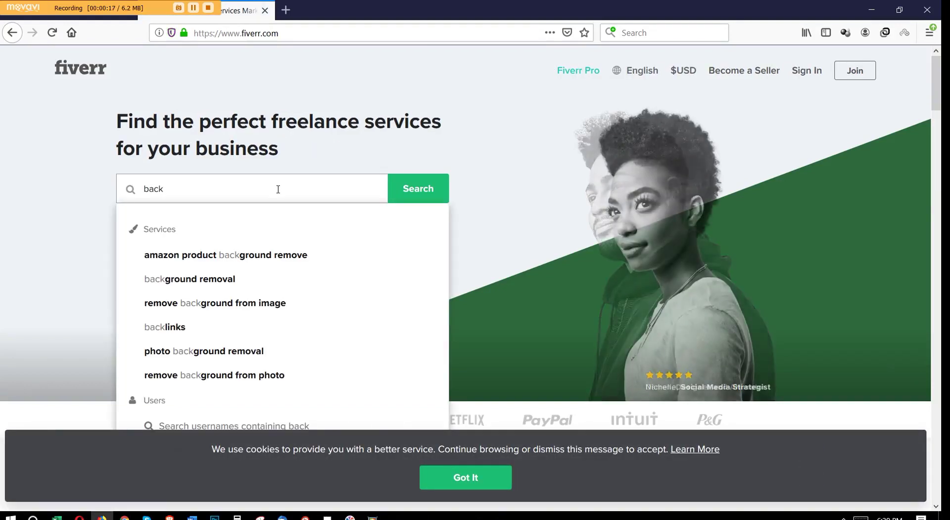
{"action": "left_click", "coordinate": [202, 280]}
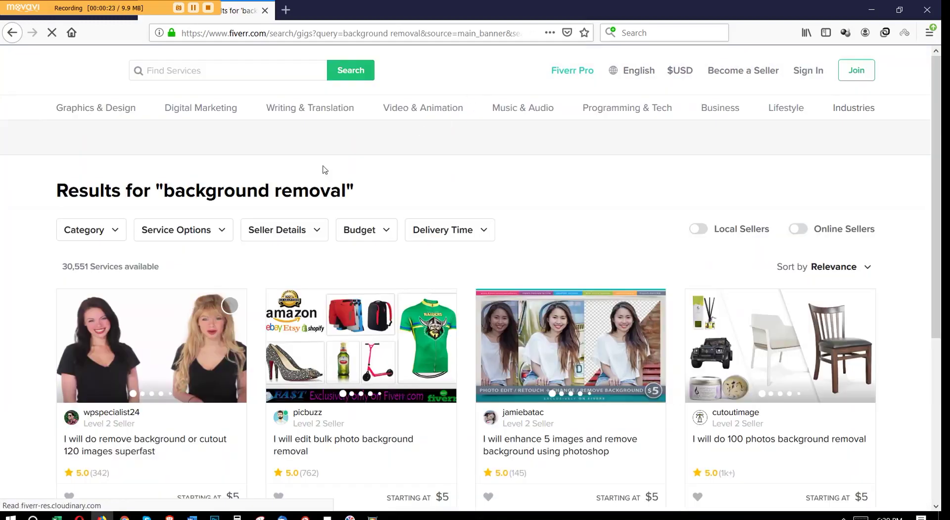
{"action": "scroll", "coordinate": [54, 281], "scroll_direction": "down", "scroll_amount": 3}
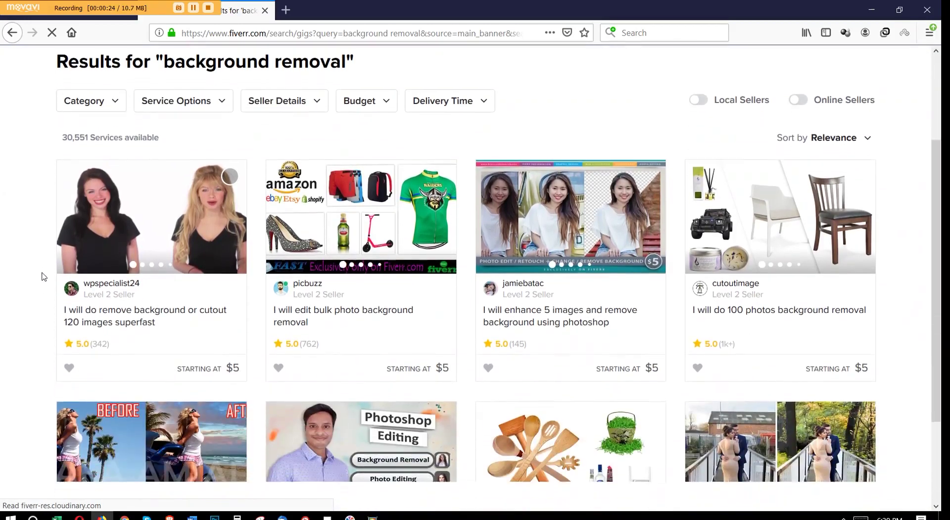
Step: Open two background-removal gigs in new tabs and switch to the first gig
{"action": "right_click", "coordinate": [131, 315]}
{"action": "left_click", "coordinate": [164, 316]}
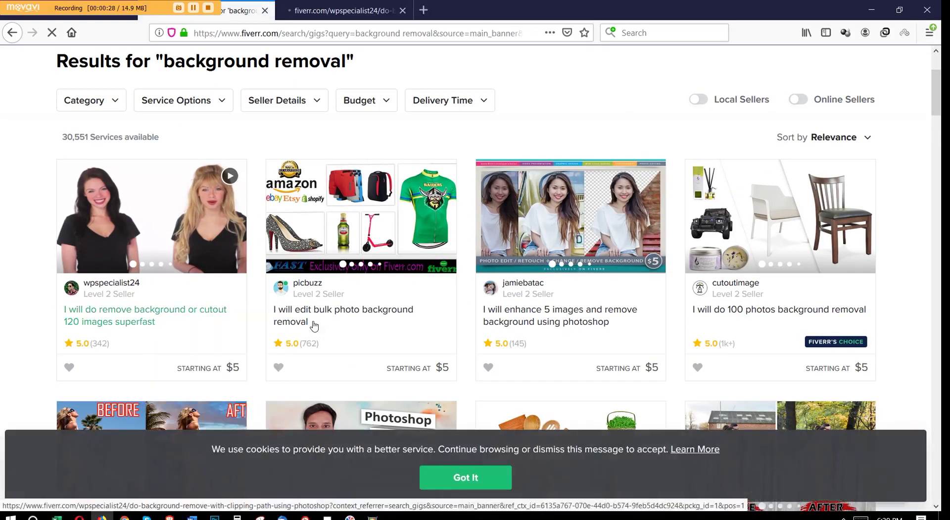
{"action": "right_click", "coordinate": [347, 312]}
{"action": "left_click", "coordinate": [376, 318]}
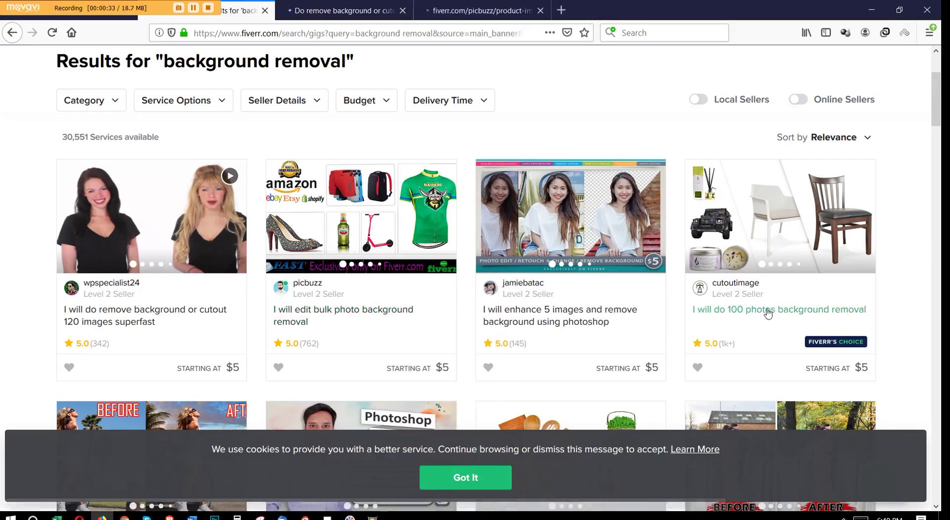
{"action": "scroll", "coordinate": [594, 297], "scroll_direction": "down", "scroll_amount": 5}
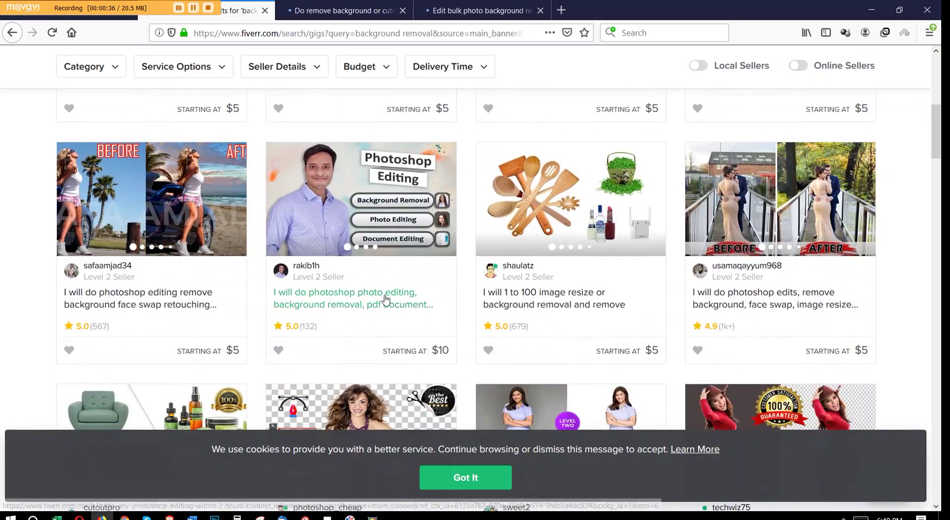
{"action": "scroll", "coordinate": [446, 292], "scroll_direction": "up", "scroll_amount": 2}
{"action": "left_click", "coordinate": [342, 10]}
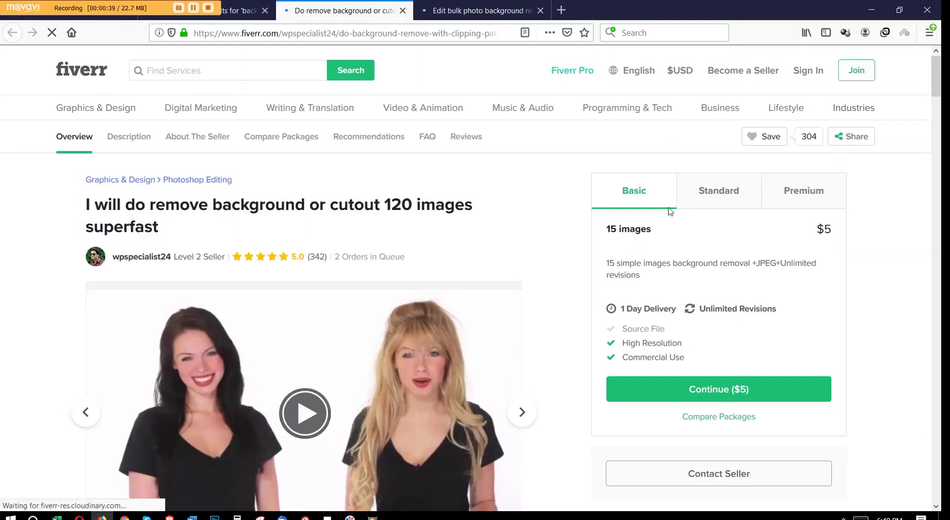
Step: Compare the first gig's packages: Standard 60 images for $20, Premium 120 images for $40
{"action": "left_click_drag", "start_coordinate": [607, 263], "coordinate": [623, 263]}
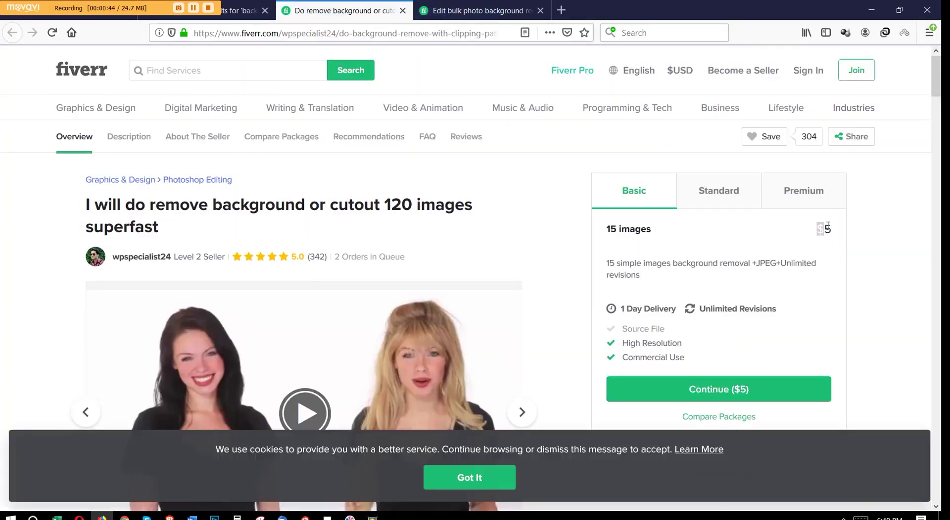
{"action": "left_click", "coordinate": [729, 202]}
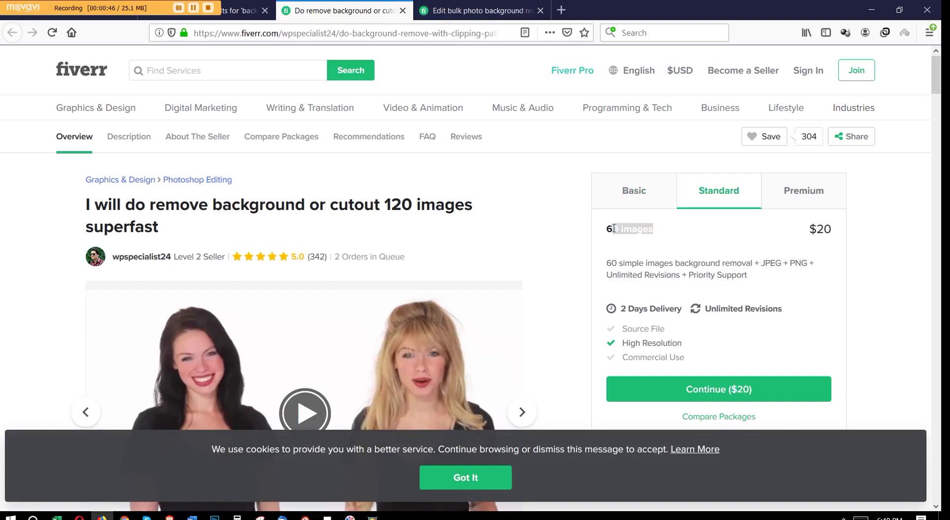
{"action": "left_click_drag", "start_coordinate": [809, 228], "coordinate": [832, 227]}
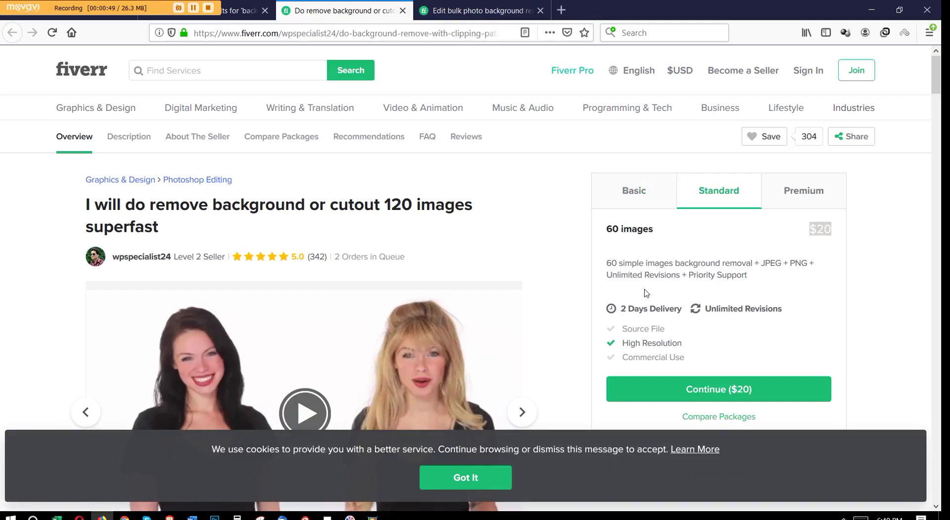
{"action": "scroll", "coordinate": [653, 290], "scroll_direction": "down", "scroll_amount": 1}
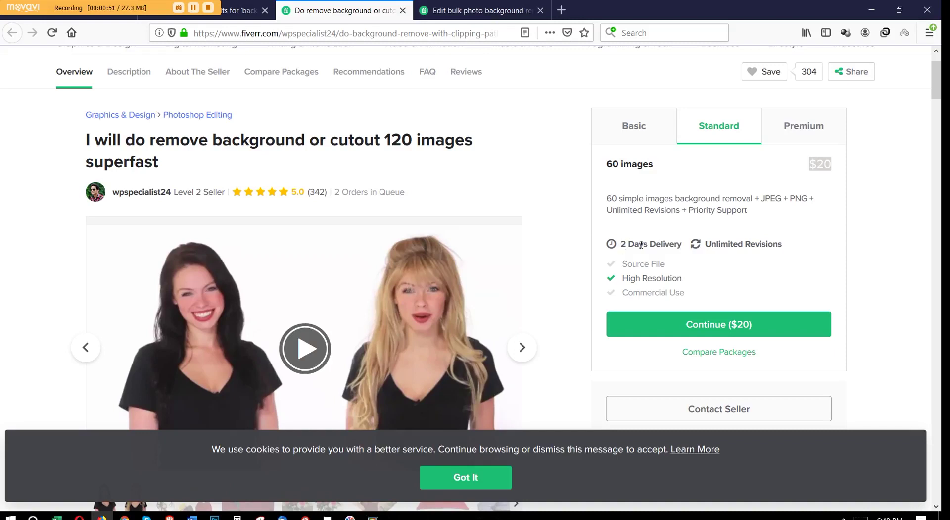
{"action": "left_click", "coordinate": [794, 128]}
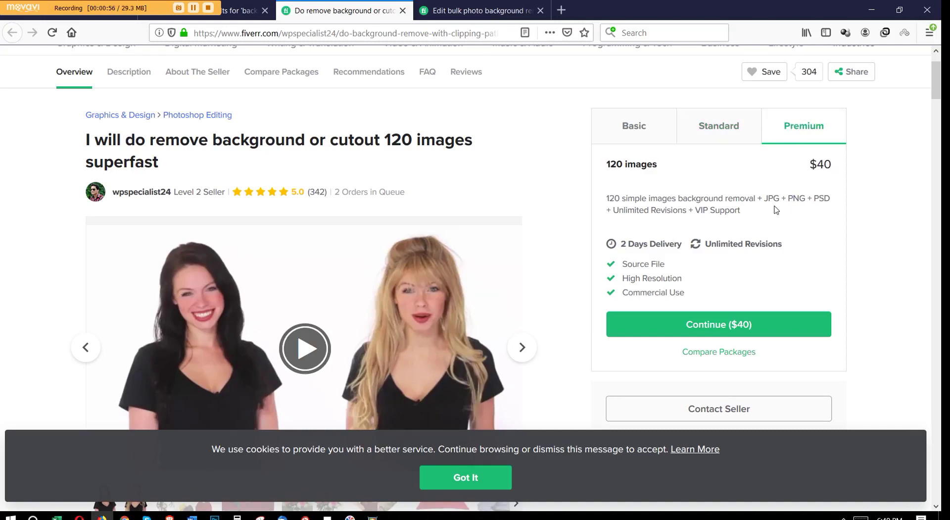
Step: Compare the bulk gig's packages: 15 photos $5, 50 photos $20, 100 photos $40
{"action": "left_click", "coordinate": [476, 10]}
{"action": "scroll", "coordinate": [601, 177], "scroll_direction": "down", "scroll_amount": 1}
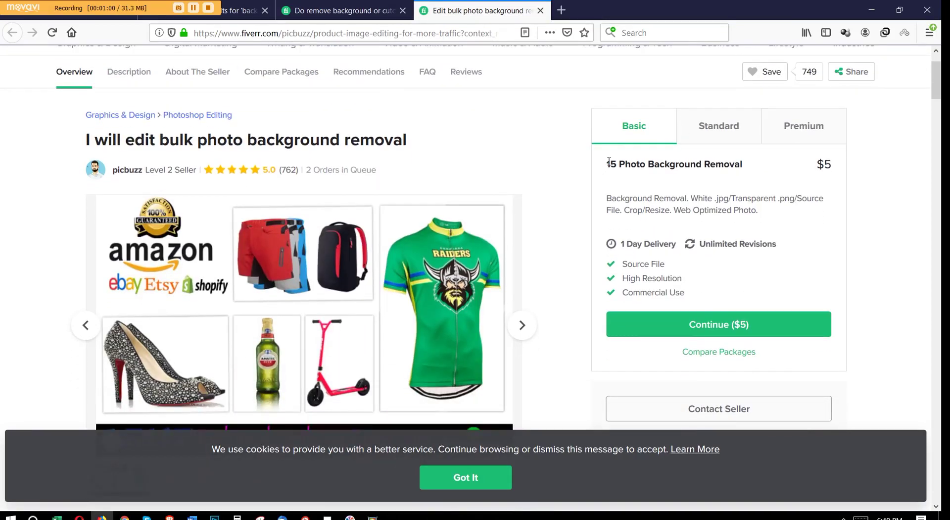
{"action": "left_click_drag", "start_coordinate": [609, 162], "coordinate": [746, 166]}
{"action": "left_click", "coordinate": [747, 167]}
{"action": "left_click", "coordinate": [710, 131]}
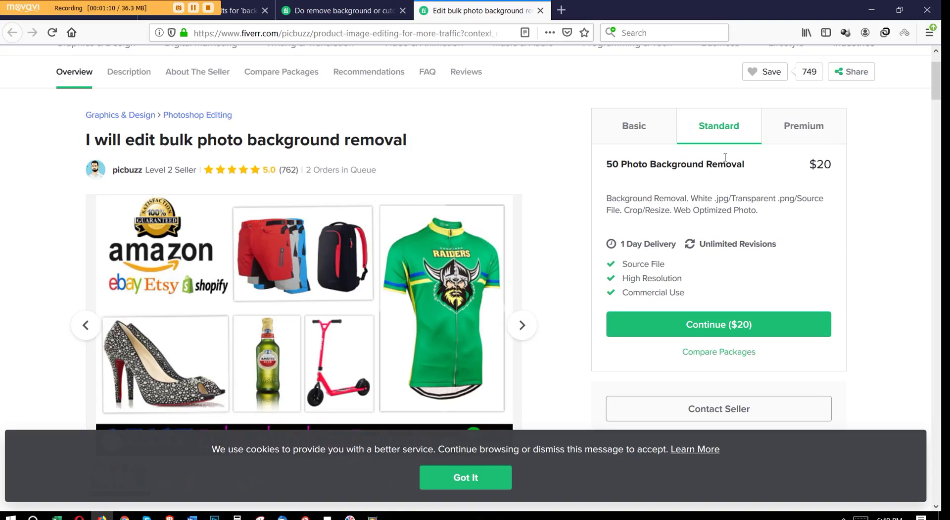
{"action": "left_click", "coordinate": [785, 129]}
{"action": "left_click", "coordinate": [631, 126]}
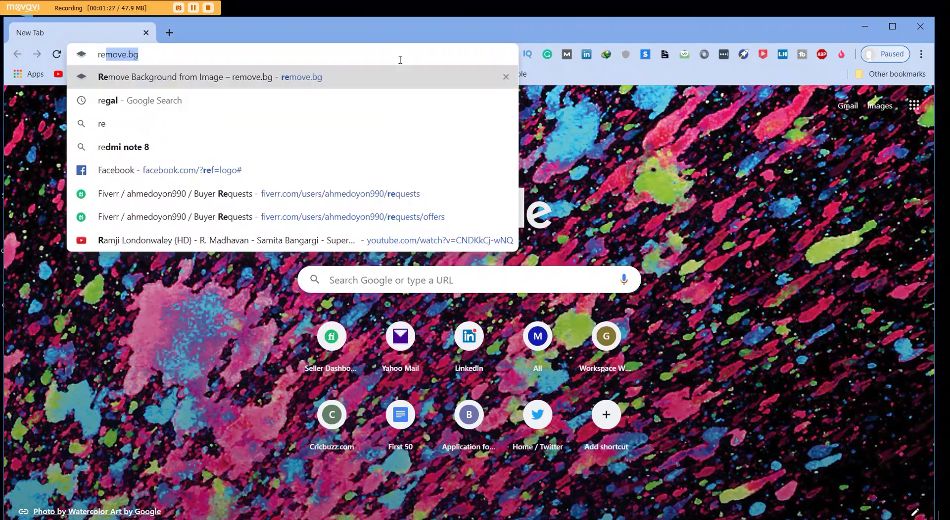
{"action": "type", "text": "emove"}
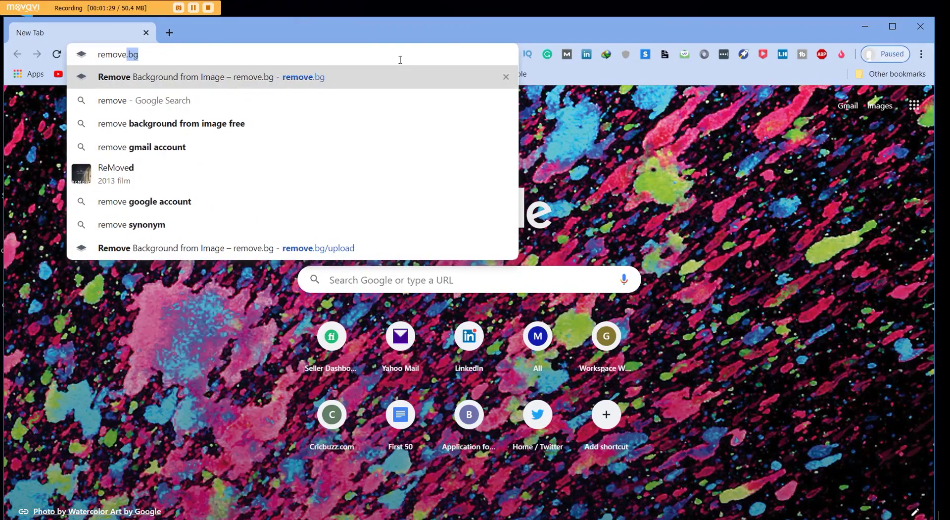
{"action": "type", "text": ".bg"}
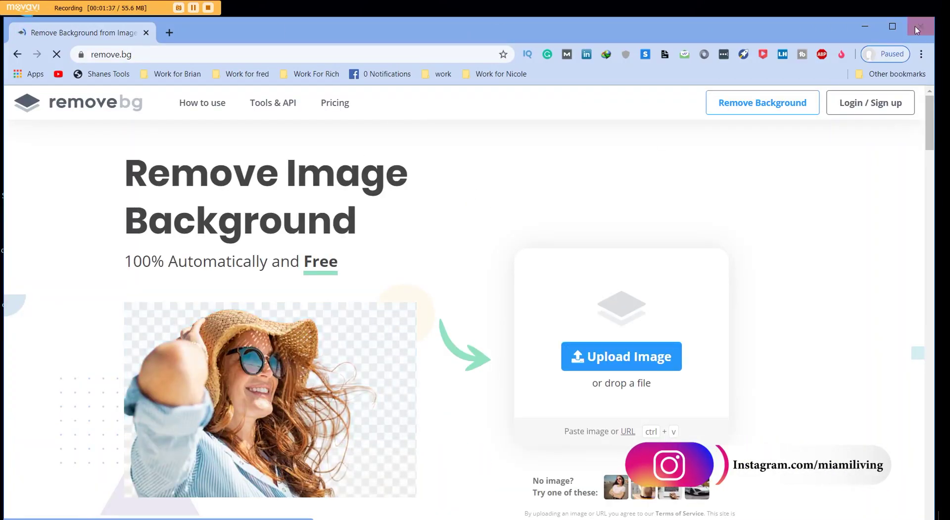
Step: Minimize the browser showing remove.bg's home page to reveal the desktop
{"action": "left_click", "coordinate": [865, 25]}
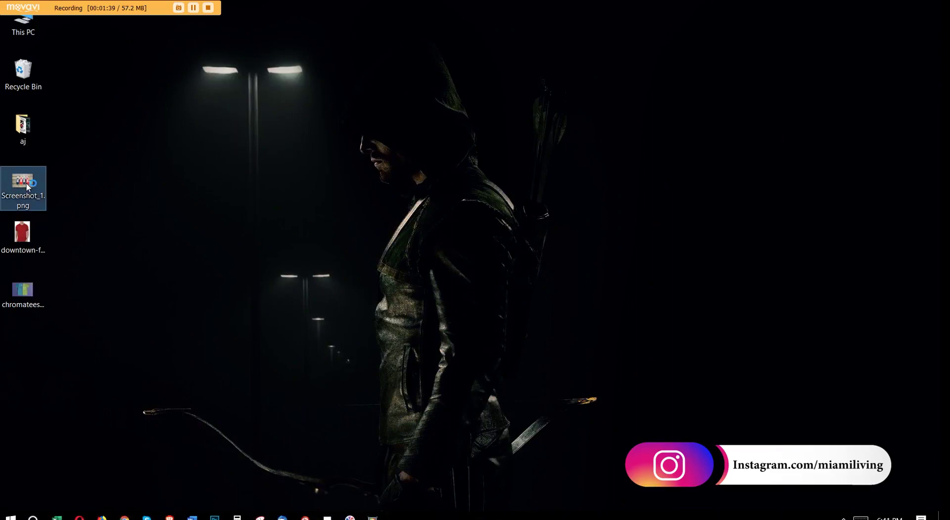
Step: Preview the sneaker photo Screenshot_1.png in Picasa, then bring back the remove.bg browser window
{"action": "double_click", "coordinate": [26, 183]}
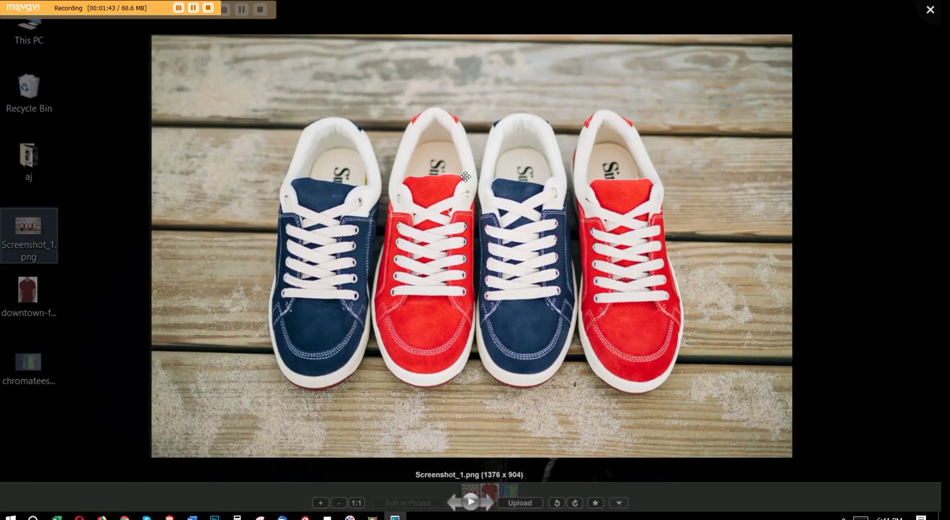
{"action": "left_click", "coordinate": [931, 9]}
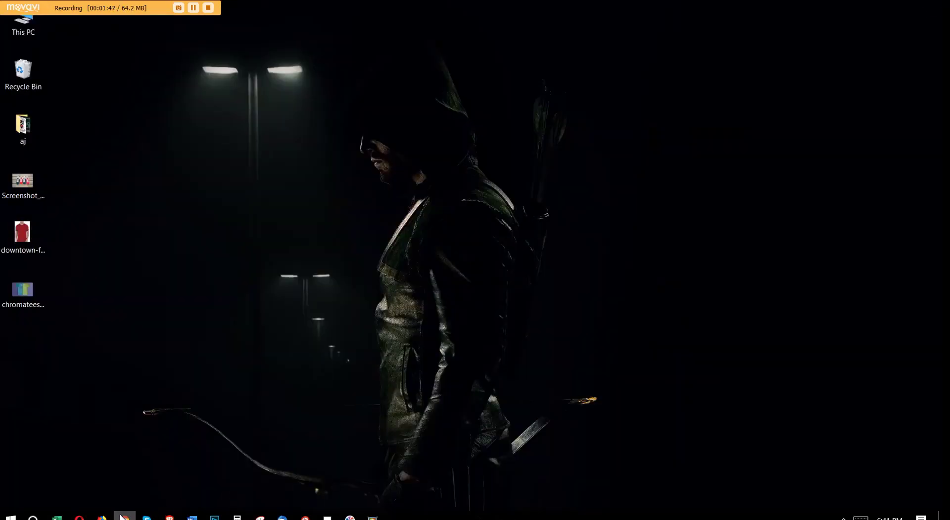
{"action": "left_click", "coordinate": [125, 517]}
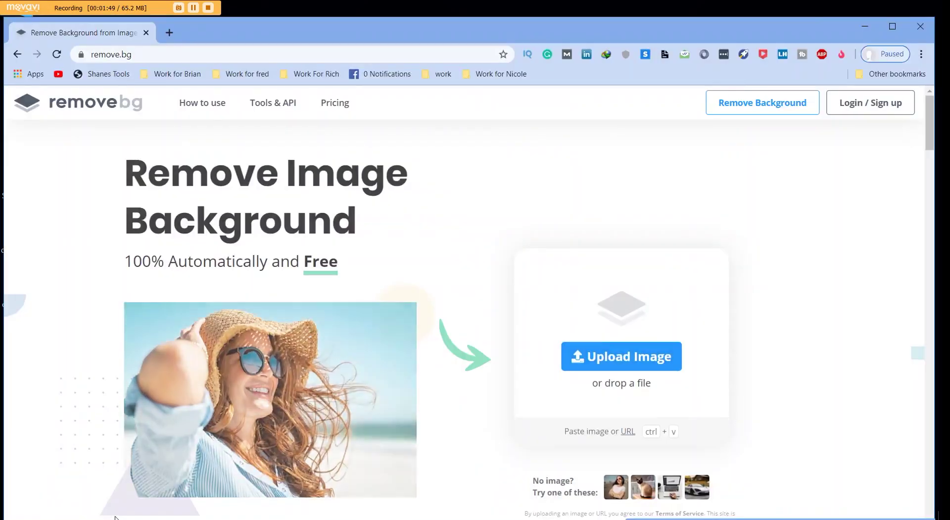
Step: Upload Screenshot_1.png from the Desktop to remove.bg to strip its wooden background
{"action": "left_click", "coordinate": [620, 354]}
{"action": "left_click", "coordinate": [456, 388]}
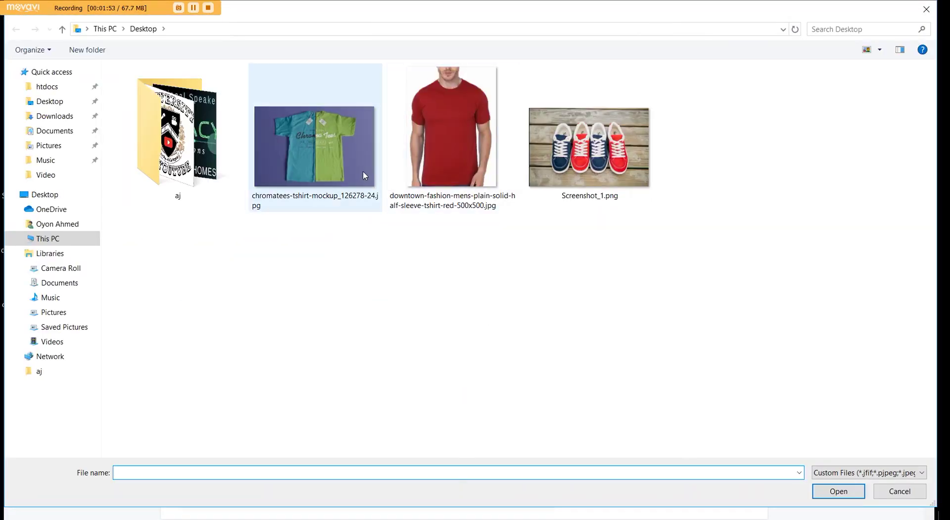
{"action": "left_click", "coordinate": [589, 148]}
{"action": "left_click", "coordinate": [839, 491]}
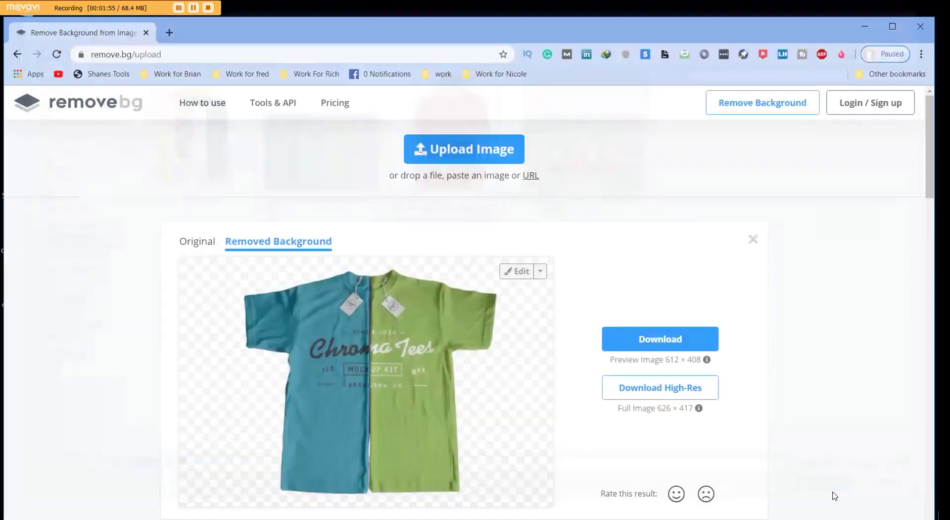
{"action": "scroll", "coordinate": [294, 237], "scroll_direction": "up", "scroll_amount": 2}
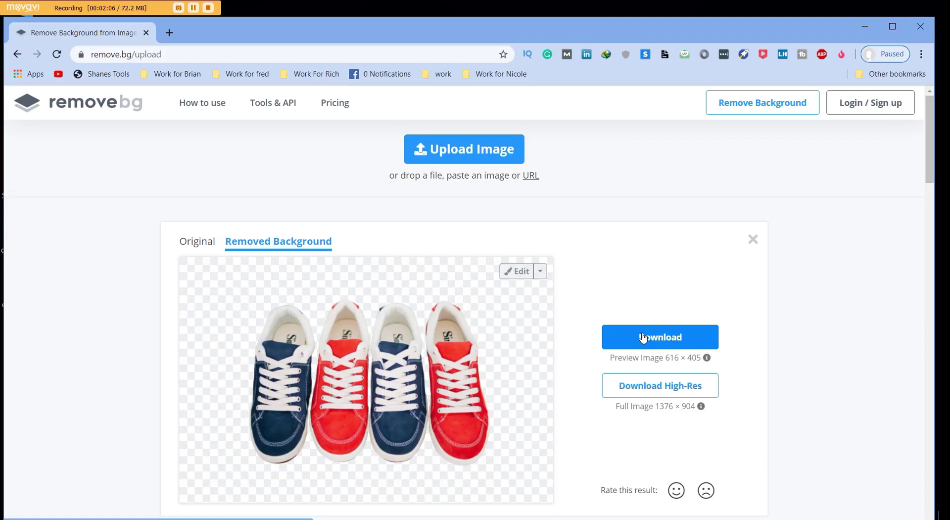
{"action": "left_click", "coordinate": [655, 388]}
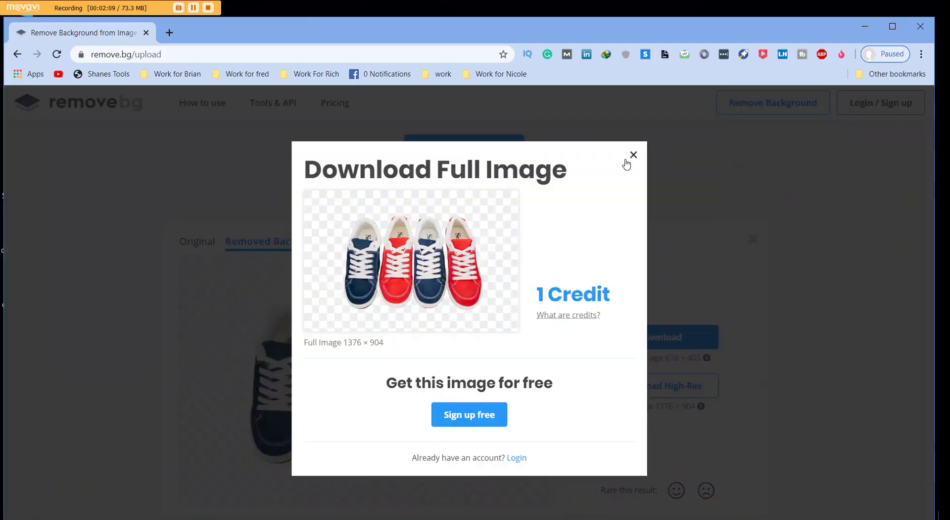
Step: Download the free preview cutout Screenshot_1-removebg-preview.png and open it from the download shelf
{"action": "left_click", "coordinate": [633, 155]}
{"action": "left_click", "coordinate": [676, 339]}
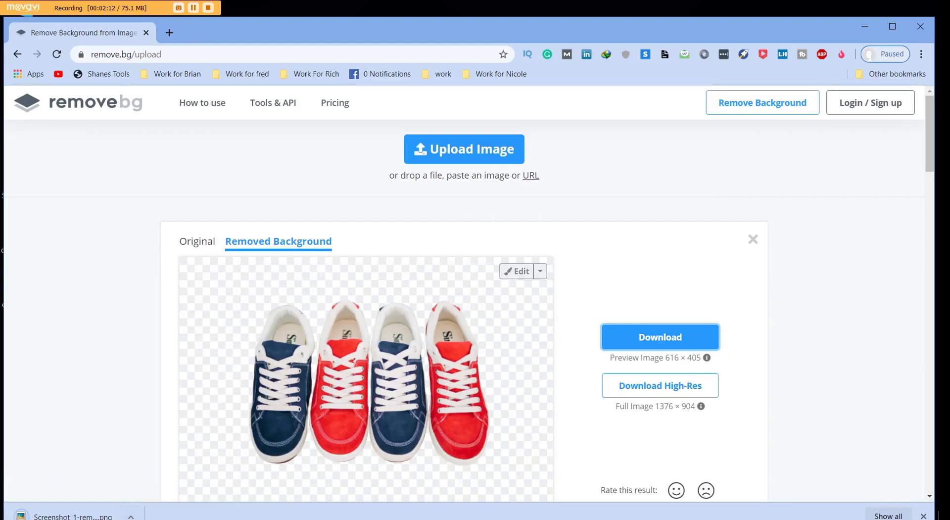
{"action": "left_click", "coordinate": [132, 516]}
{"action": "left_click", "coordinate": [159, 438]}
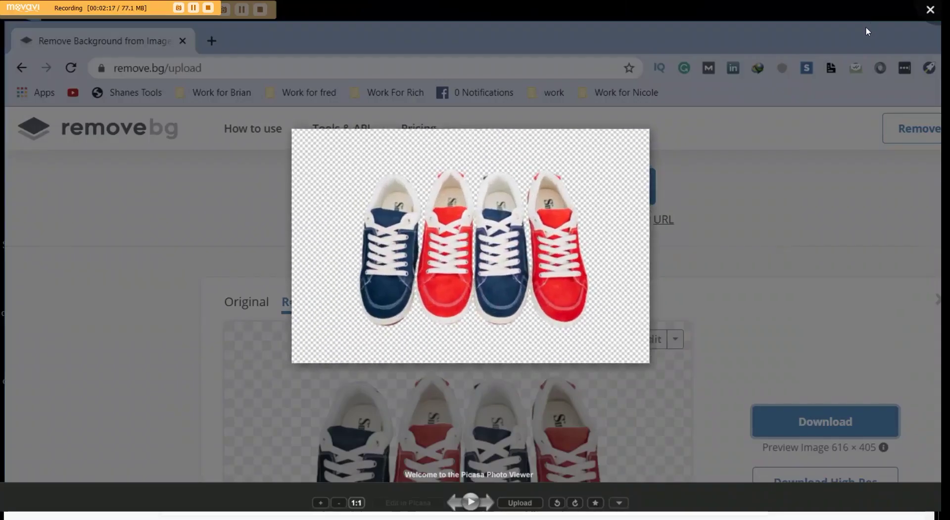
Step: Compare the sneaker cutout with the original Screenshot_1 in Picasa, then open File Explorer's Documents folder
{"action": "left_click", "coordinate": [875, 28]}
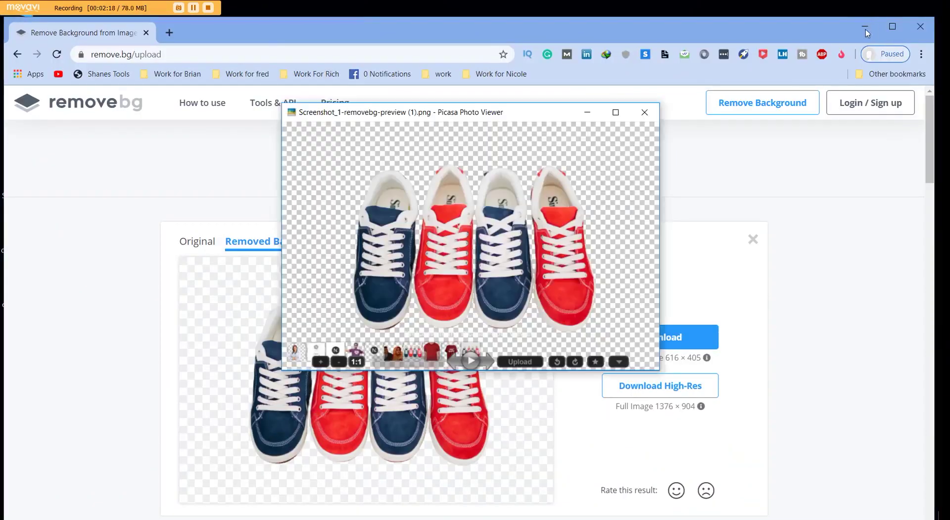
{"action": "left_click", "coordinate": [875, 28]}
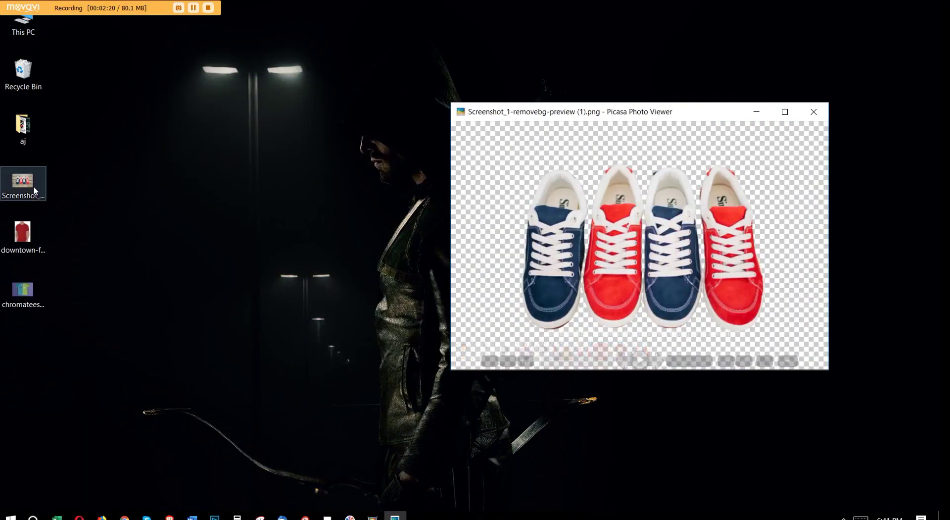
{"action": "double_click", "coordinate": [31, 185]}
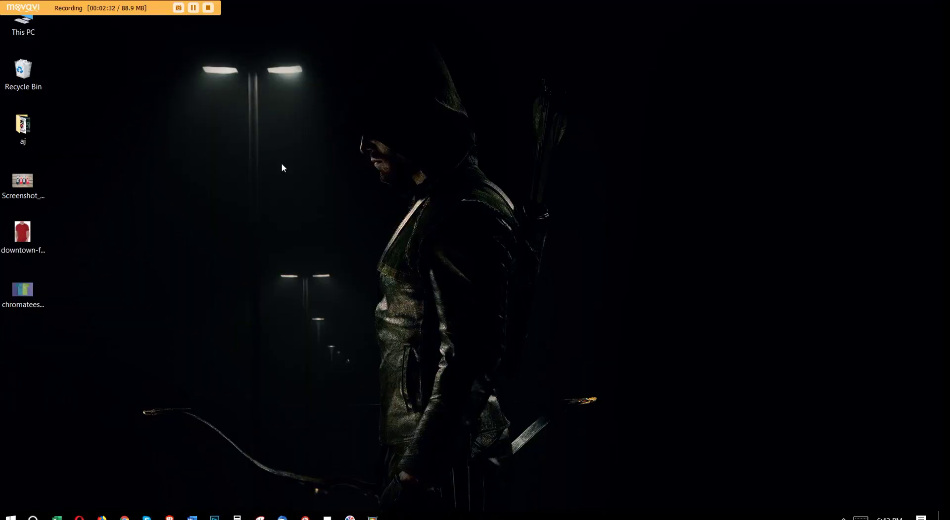
{"action": "key", "text": "super+e"}
{"action": "double_click", "coordinate": [366, 92]}
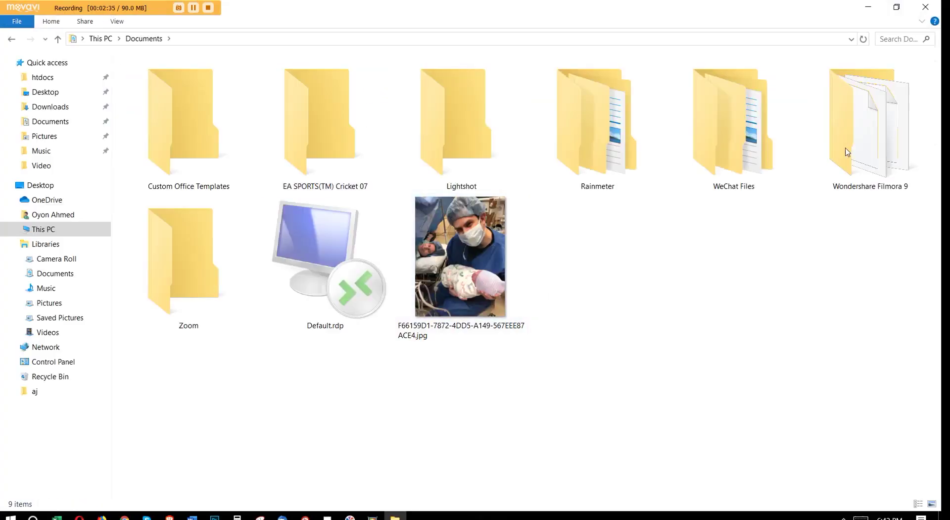
Step: Cut Screenshot_1-removebg-preview.png from Downloads and paste it onto the desktop
{"action": "left_click", "coordinate": [67, 109]}
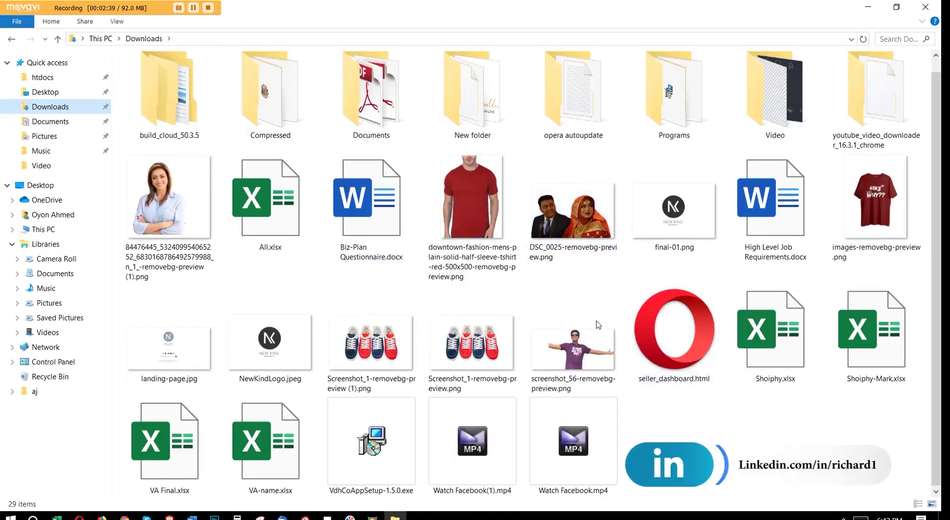
{"action": "left_click", "coordinate": [461, 333]}
{"action": "right_click", "coordinate": [458, 333]}
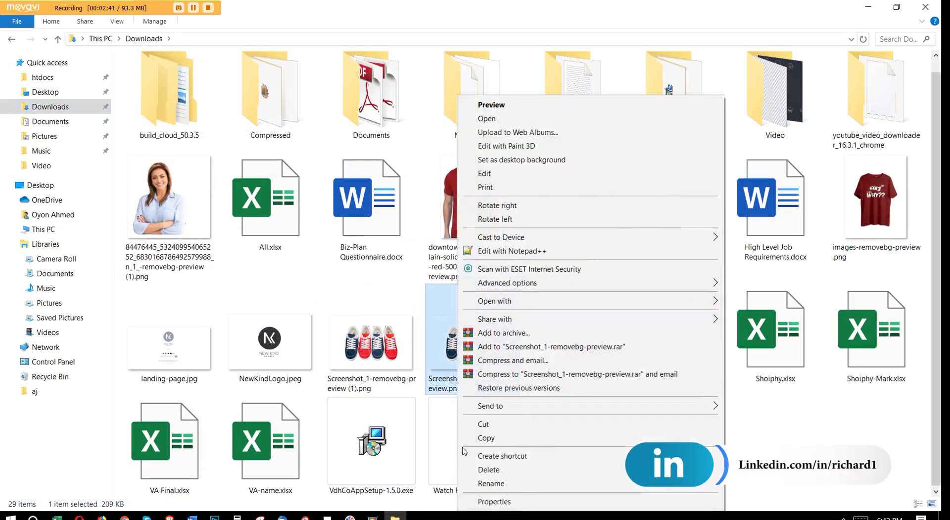
{"action": "left_click", "coordinate": [485, 424]}
{"action": "left_click", "coordinate": [925, 7]}
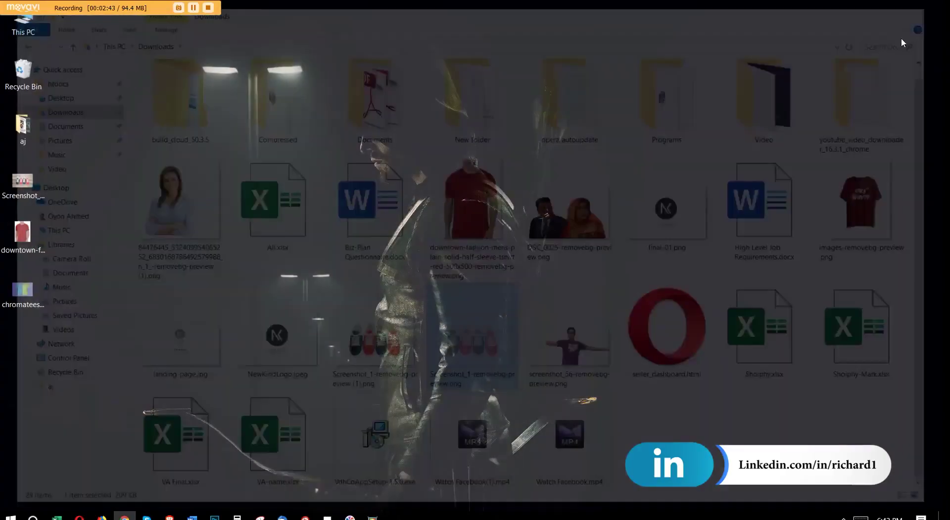
{"action": "right_click", "coordinate": [193, 311]}
{"action": "left_click", "coordinate": [222, 370]}
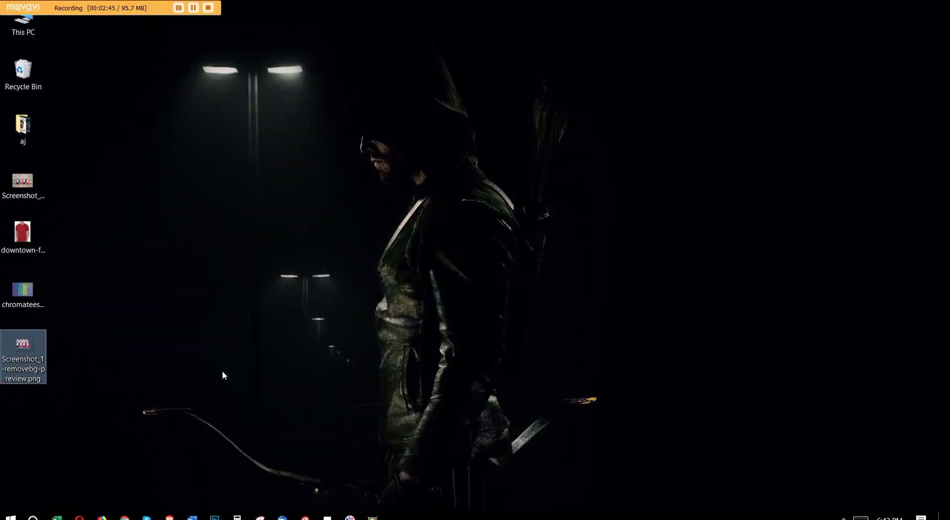
{"action": "double_click", "coordinate": [26, 352]}
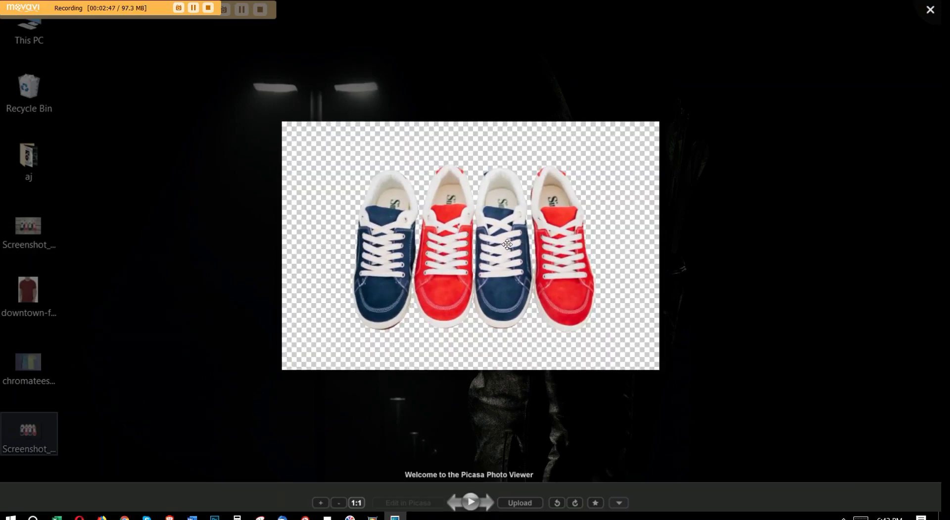
{"action": "left_click", "coordinate": [36, 235]}
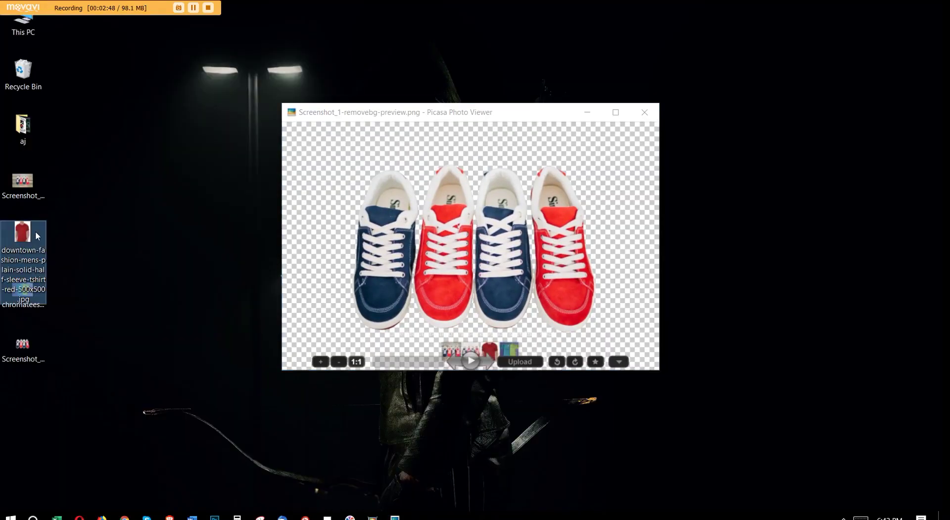
{"action": "double_click", "coordinate": [35, 233]}
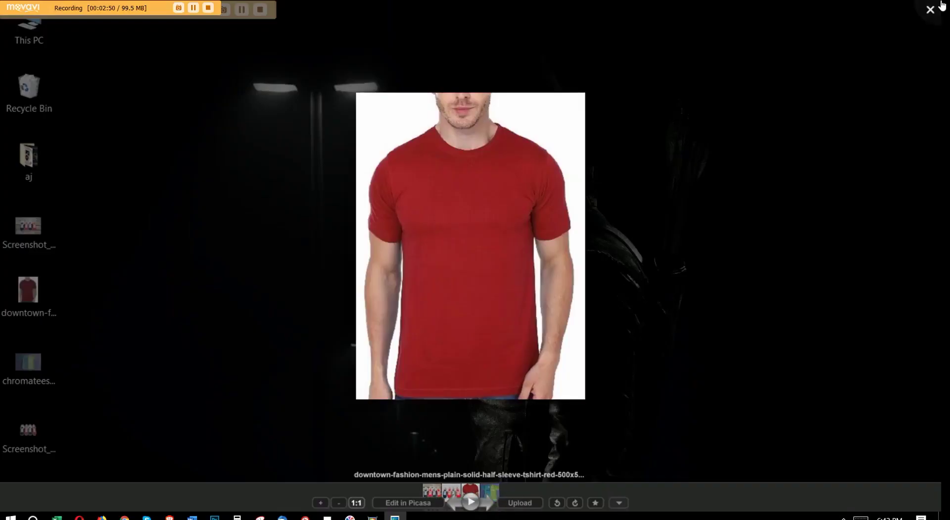
{"action": "left_click", "coordinate": [112, 206]}
{"action": "double_click", "coordinate": [22, 185]}
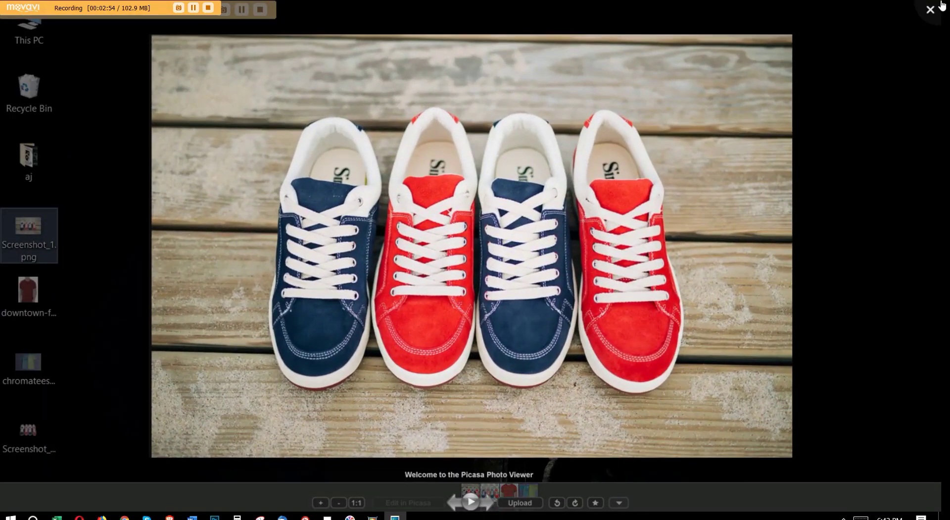
{"action": "key", "text": "Escape"}
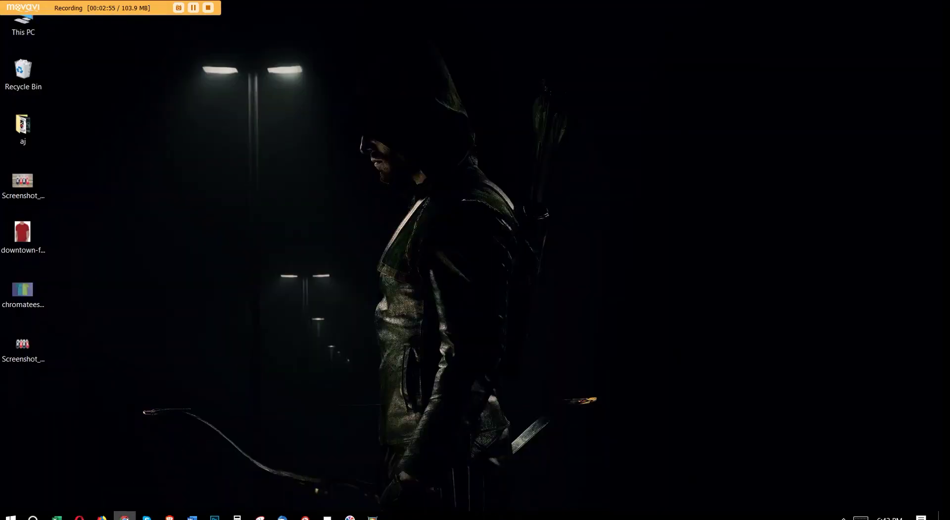
Step: Upload chromatees-tshirt-mockup_126278-24.jpg from the Desktop to remove.bg for background removal
{"action": "left_click", "coordinate": [125, 517]}
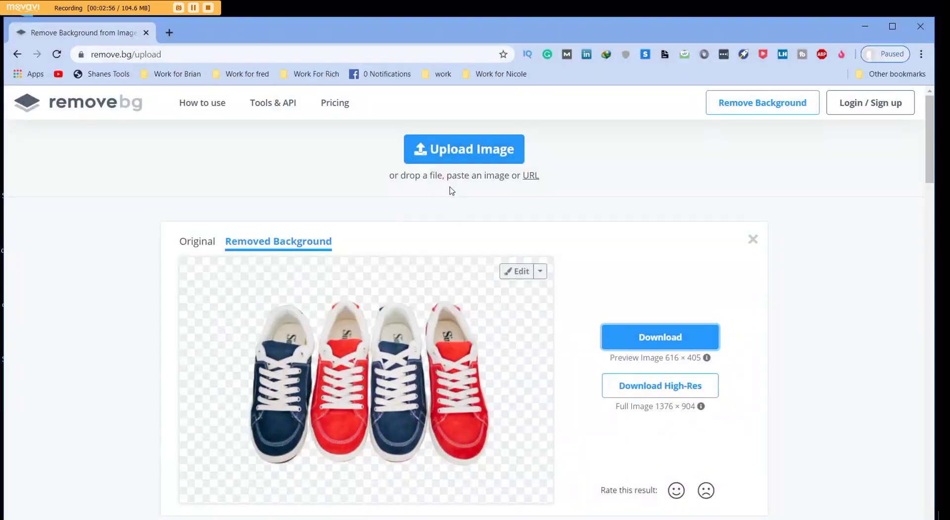
{"action": "left_click", "coordinate": [441, 151]}
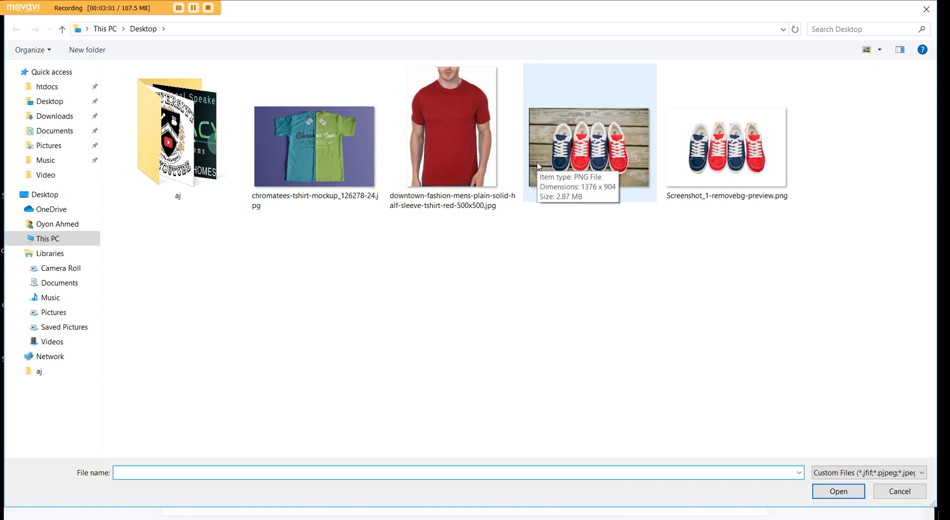
{"action": "left_click", "coordinate": [334, 158]}
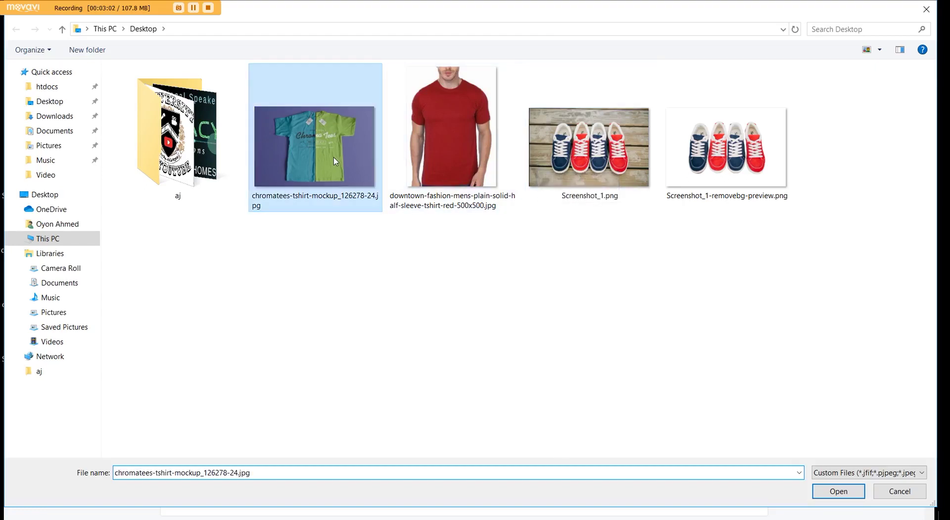
{"action": "left_click", "coordinate": [478, 158]}
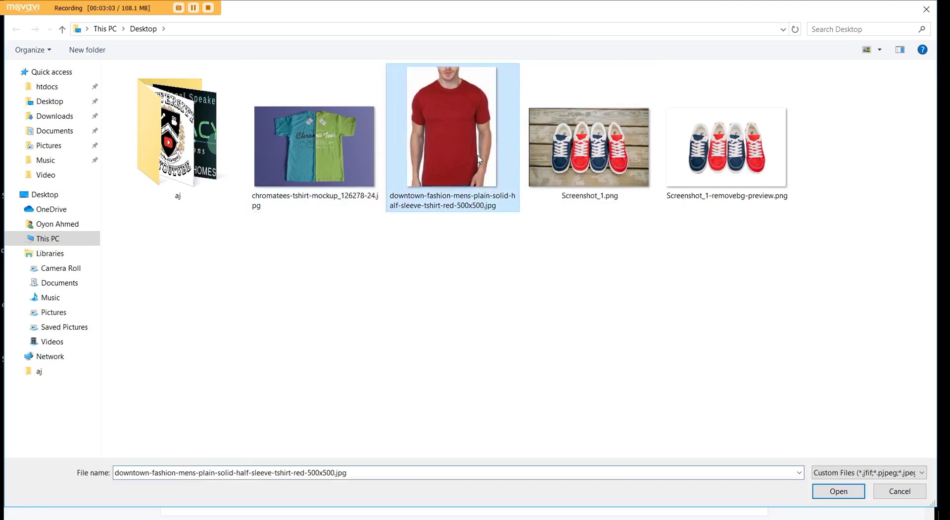
{"action": "left_click", "coordinate": [292, 161]}
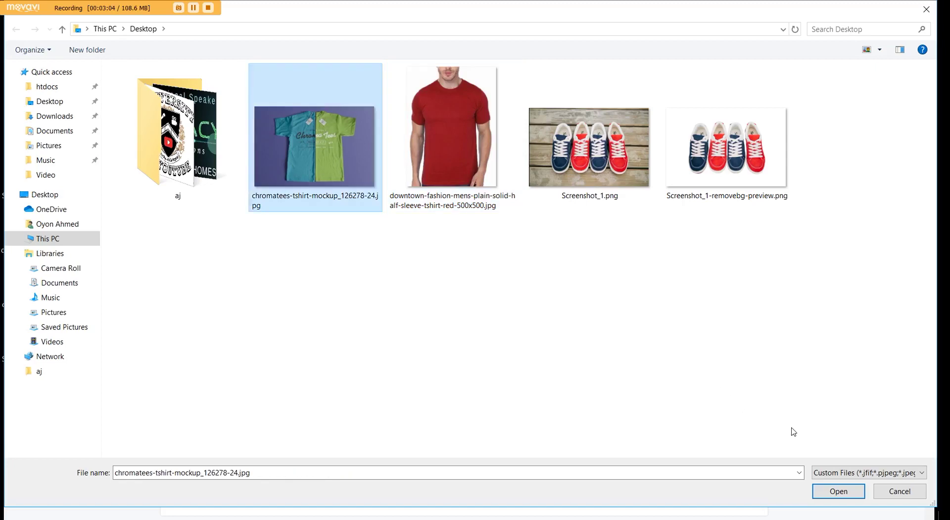
{"action": "left_click", "coordinate": [841, 492]}
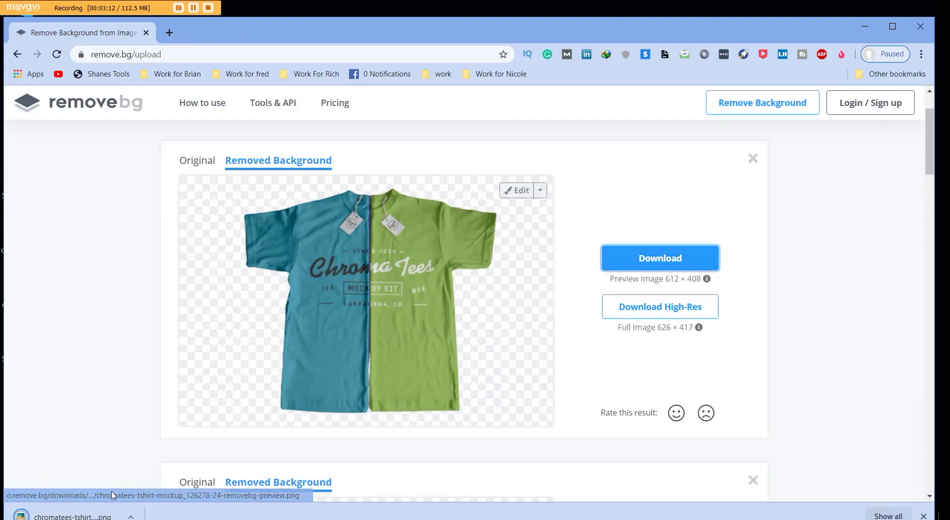
Step: Show the downloaded chromatees T-shirt removebg preview PNG (171 KB) in the Downloads folder
{"action": "left_click", "coordinate": [131, 514]}
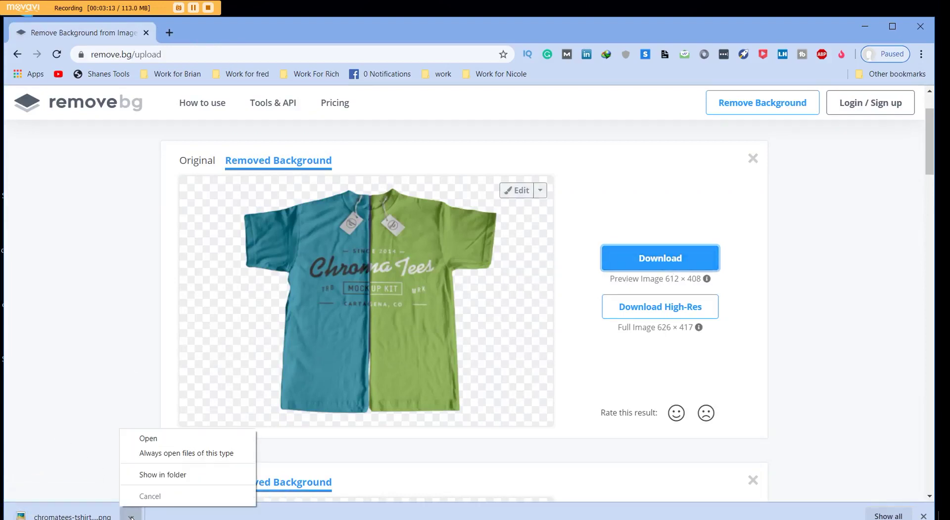
{"action": "left_click", "coordinate": [143, 475]}
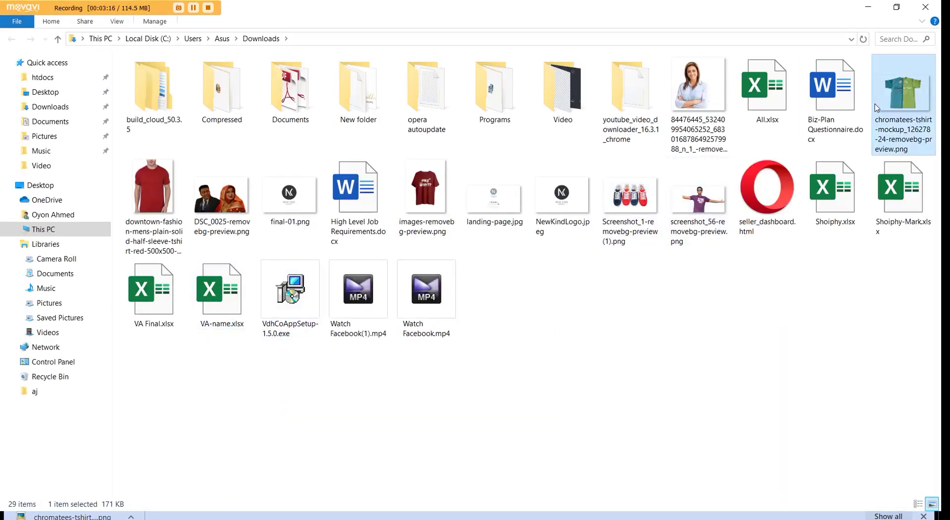
Step: Cut the chromatees T-shirt removebg PNG from Downloads, then close Explorer and minimize Chrome to reach the desktop
{"action": "right_click", "coordinate": [891, 97]}
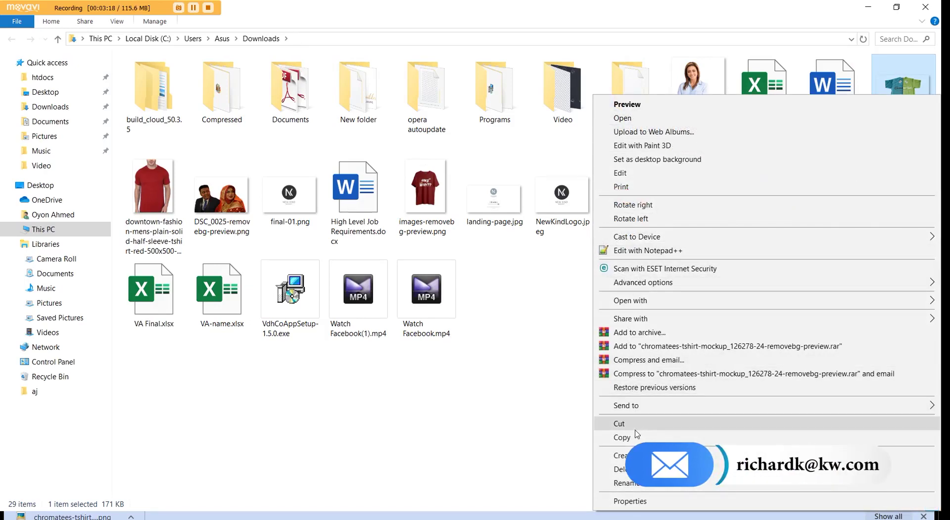
{"action": "left_click", "coordinate": [619, 423]}
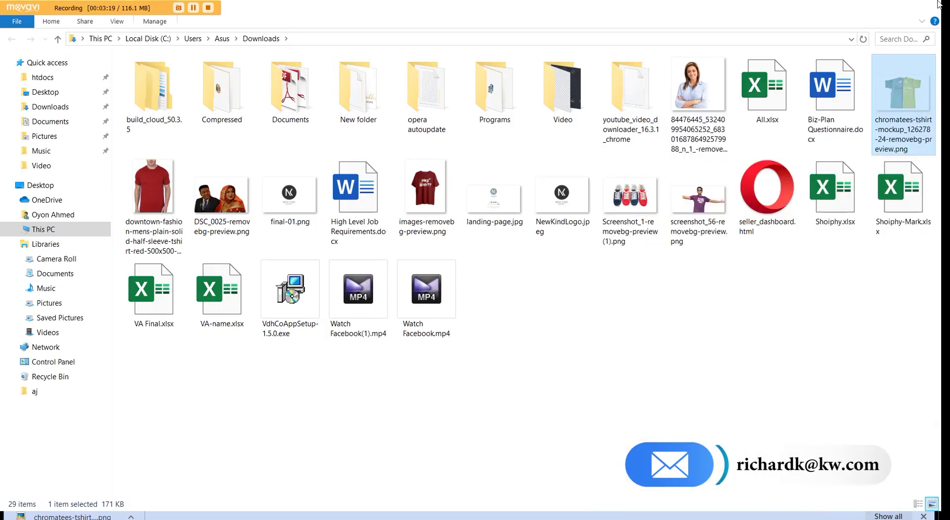
{"action": "left_click", "coordinate": [919, 7]}
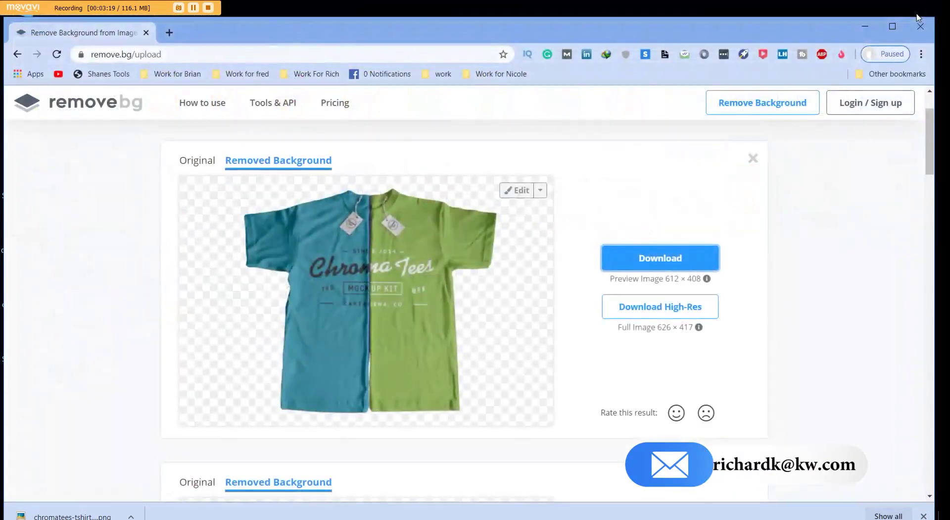
{"action": "left_click", "coordinate": [865, 26]}
{"action": "right_click", "coordinate": [304, 255]}
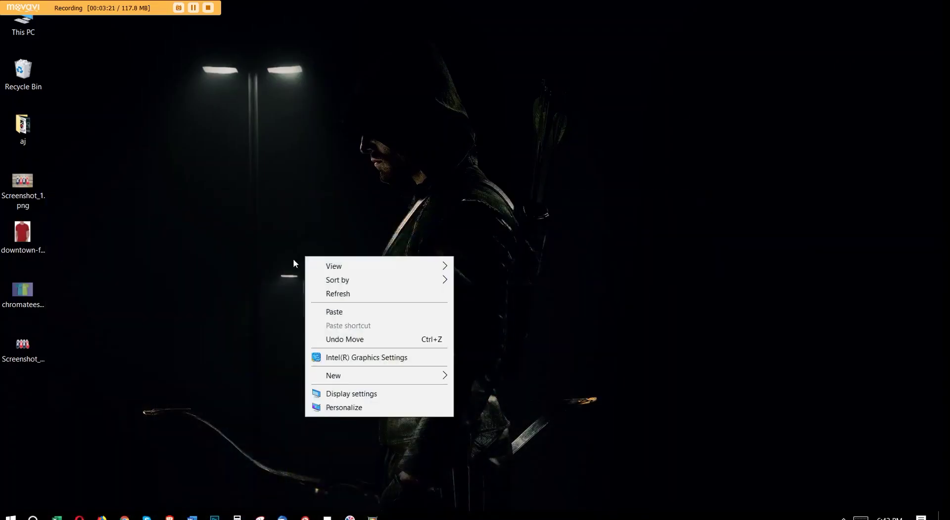
Step: Paste the T-shirt cut-out PNG onto the desktop and zoom in Picasa to check its transparency
{"action": "left_click", "coordinate": [339, 313]}
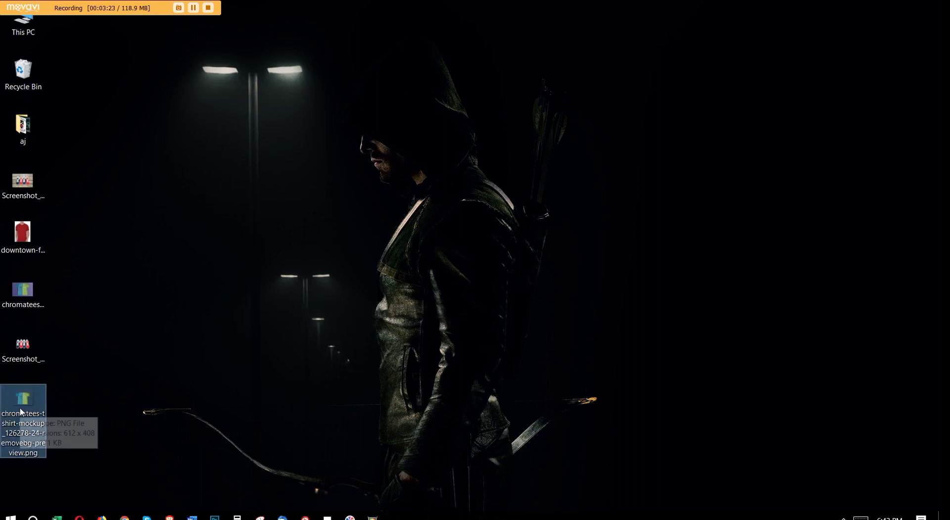
{"action": "double_click", "coordinate": [19, 410]}
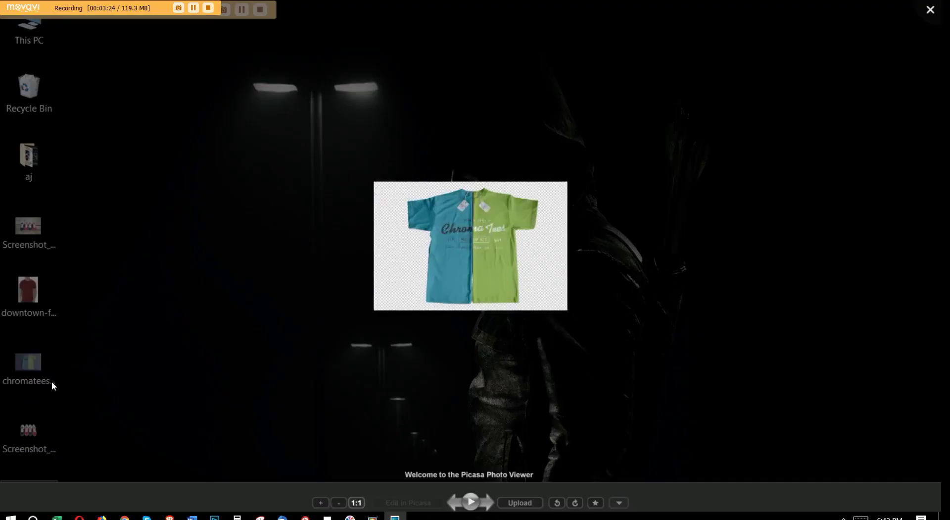
{"action": "scroll", "coordinate": [475, 168], "scroll_direction": "up", "scroll_amount": 1}
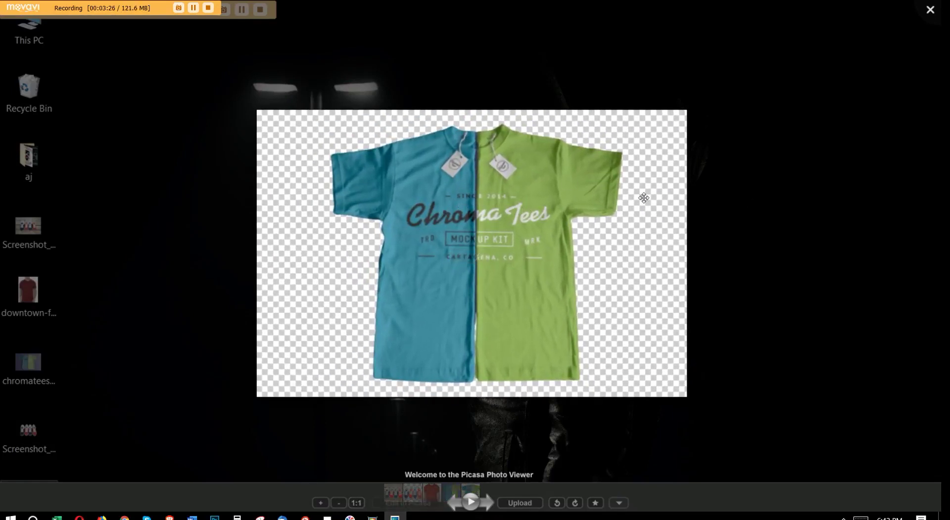
{"action": "scroll", "coordinate": [943, 5], "scroll_direction": "down", "scroll_amount": 1}
{"action": "left_click", "coordinate": [932, 7]}
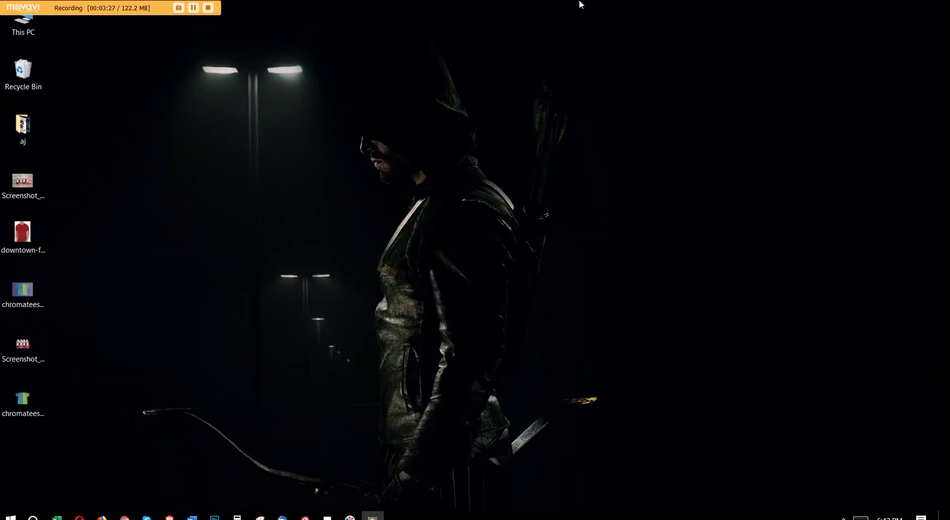